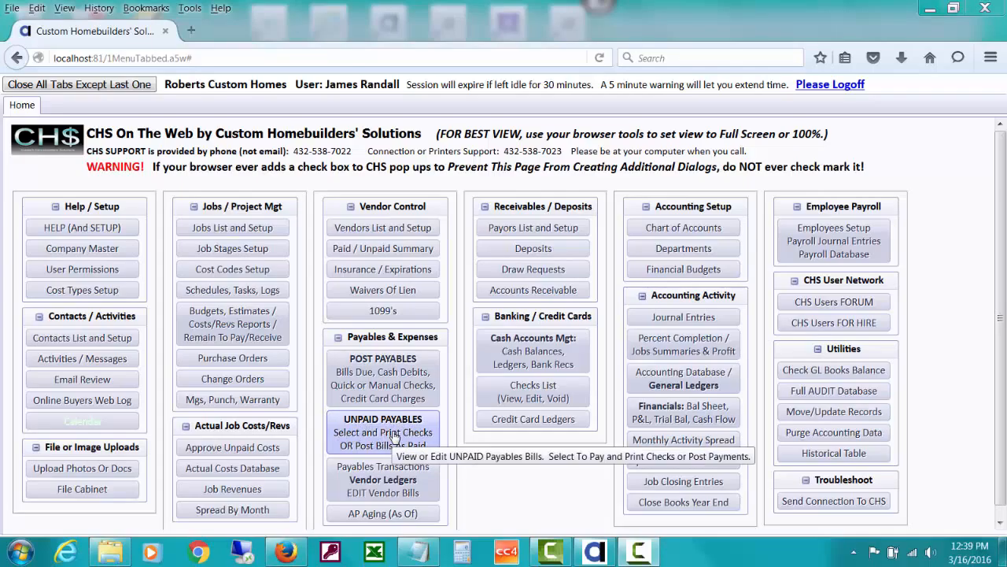
Step: Open the list of all unpaid payables and the approval info for ABCFOUNDAT's $81.19 notebook bill
click(417, 437)
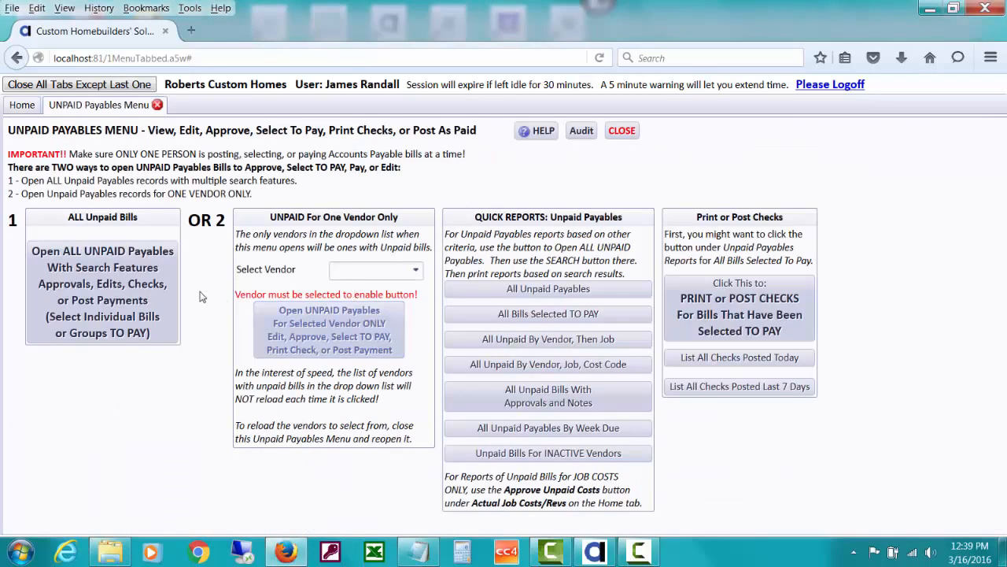
click(128, 315)
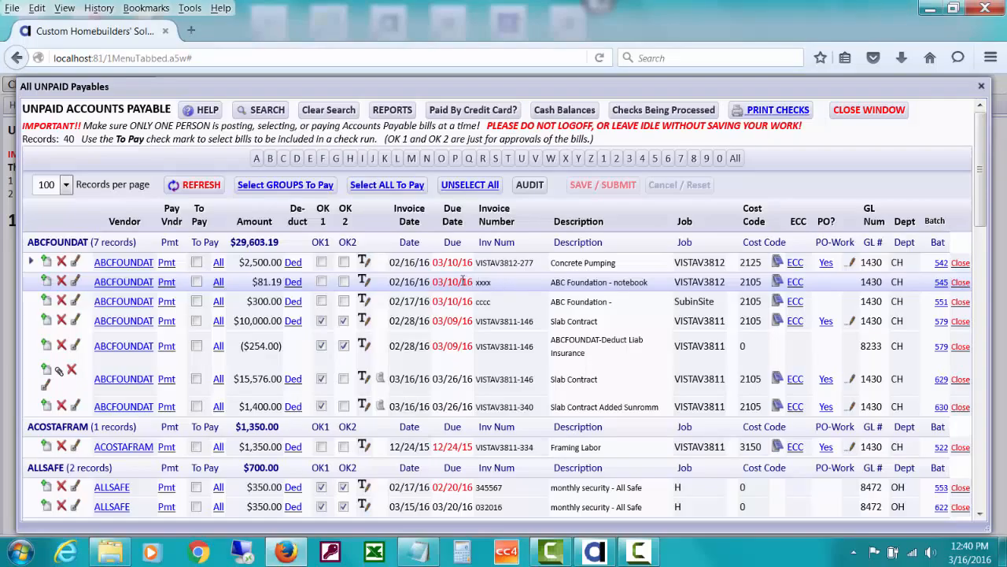
click(366, 283)
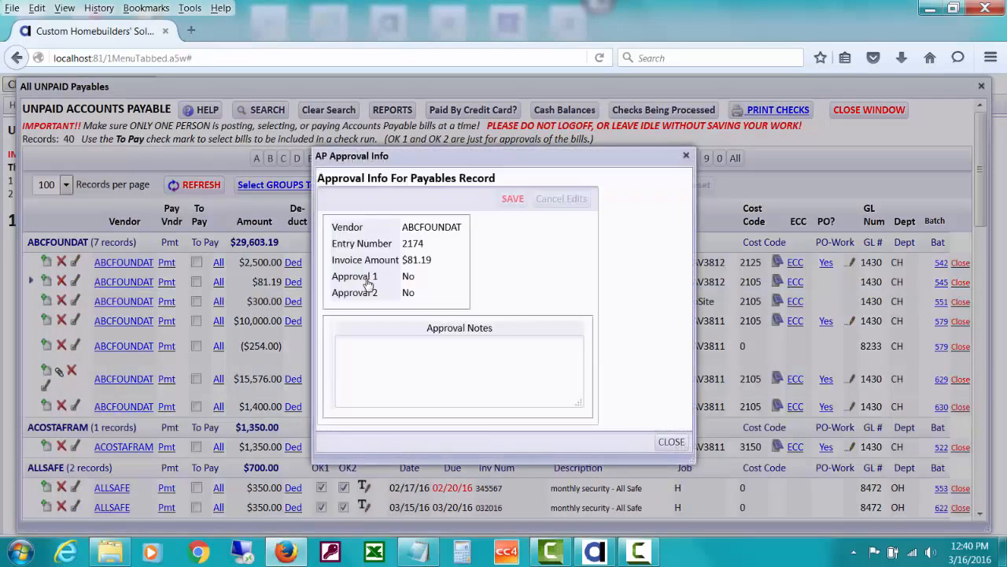
Step: Save the approval note "Per Big Boss: Do NOT Pay this! Delete this! I will take care of it." on the $81.19 bill
click(365, 352)
text(Do NOT P)
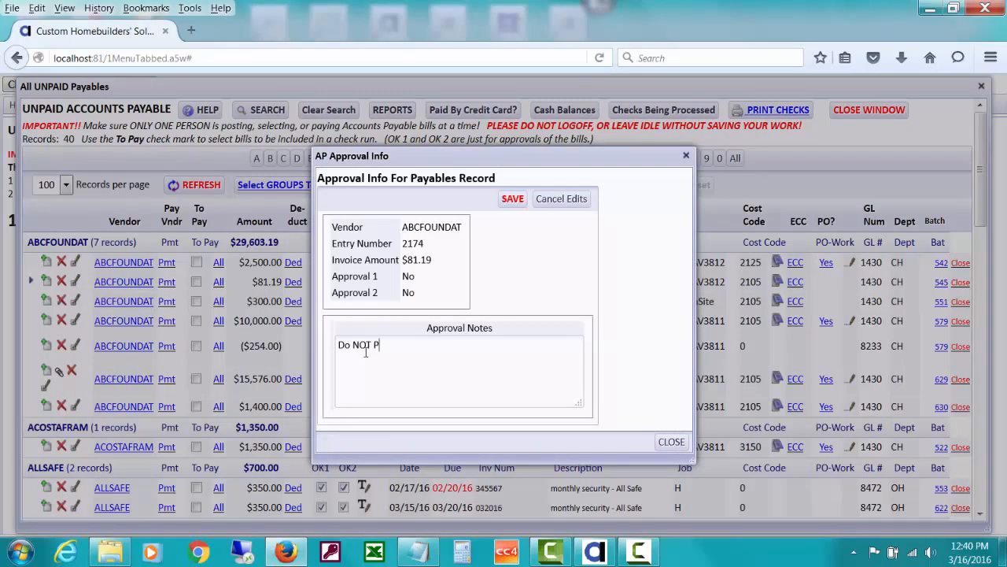
text(ay this!  Delete this!  I will)
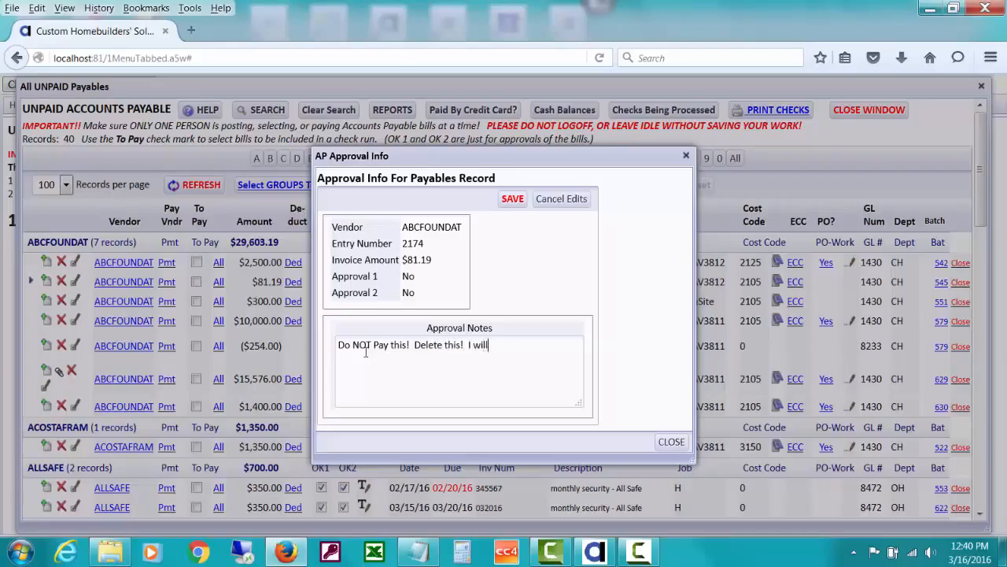
text( take care of it.)
click(337, 344)
text(Pe)
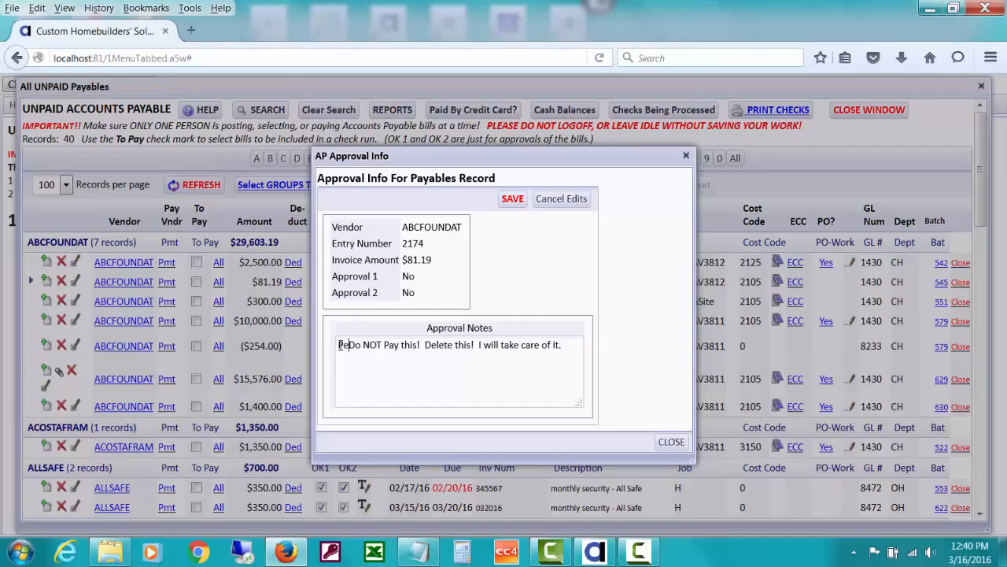
text(r Big Bos)
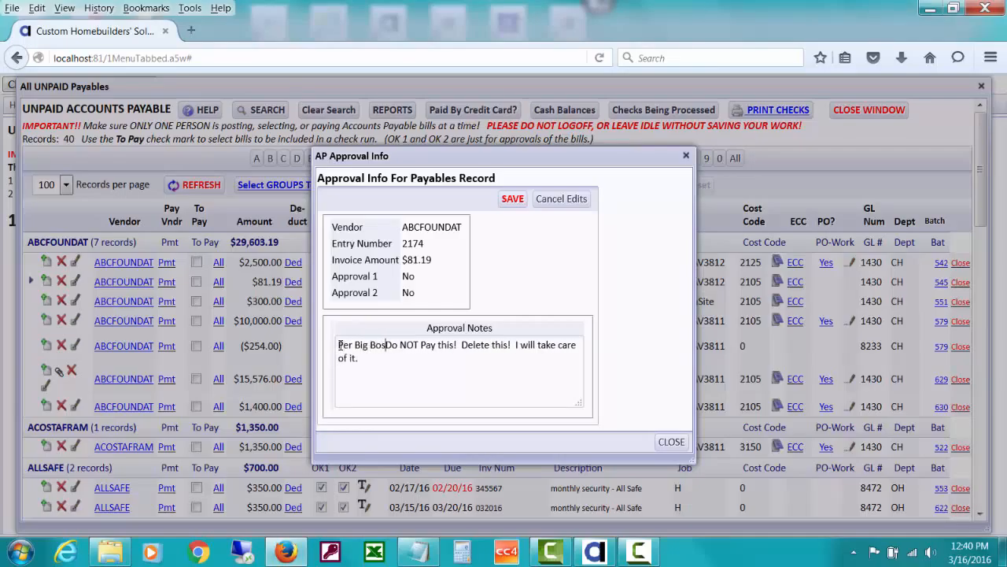
text(s:)
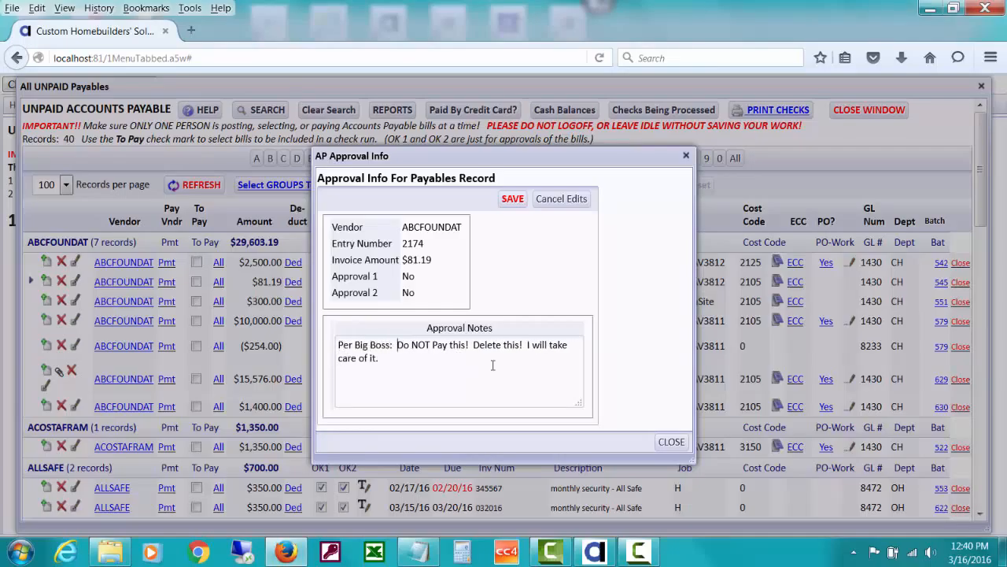
click(513, 200)
click(661, 440)
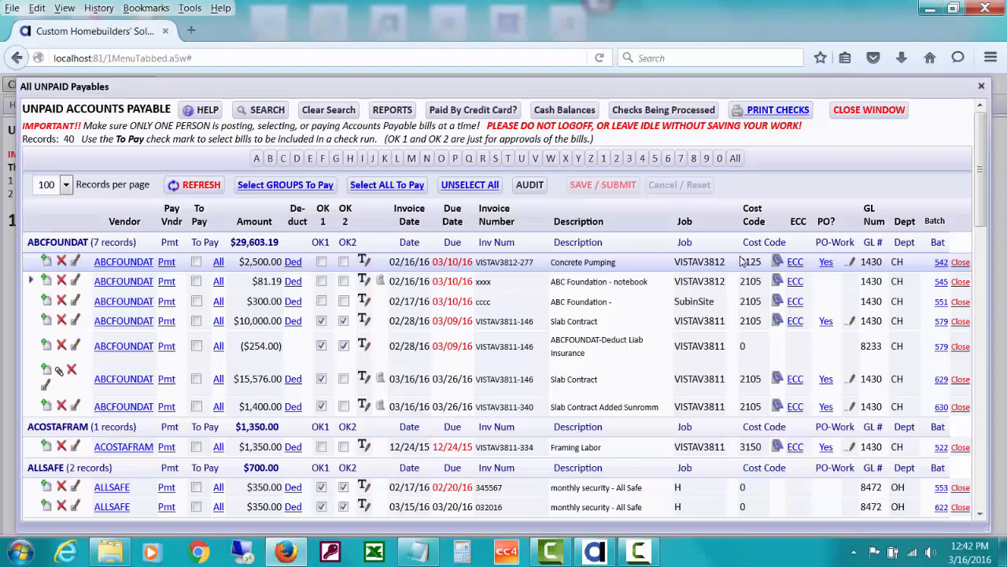
Step: Review the variance cost report and cost code notes for ABCFOUNDAT's $2,500.00 Concrete Pumping bill, and mark the bill OK 2
click(795, 265)
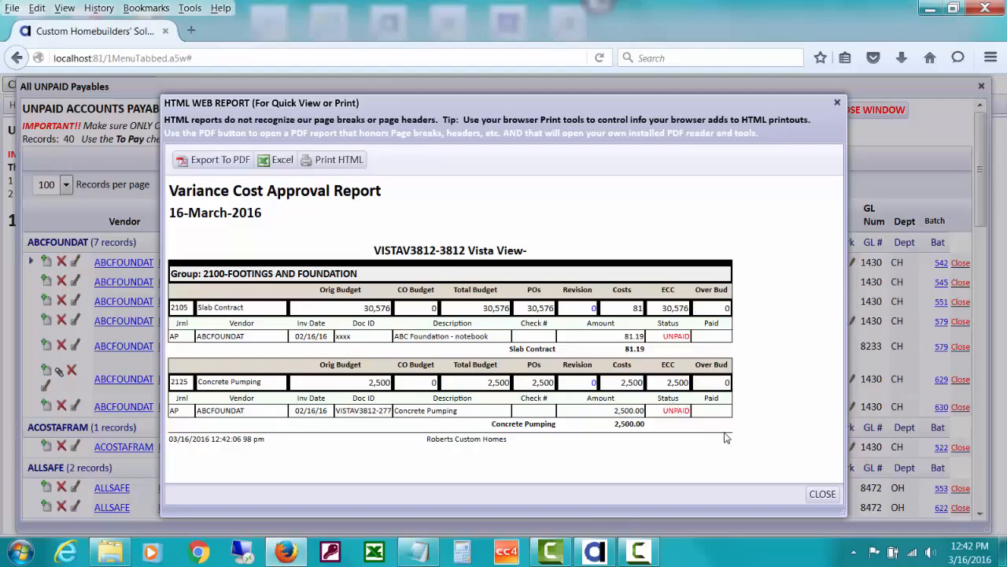
click(822, 493)
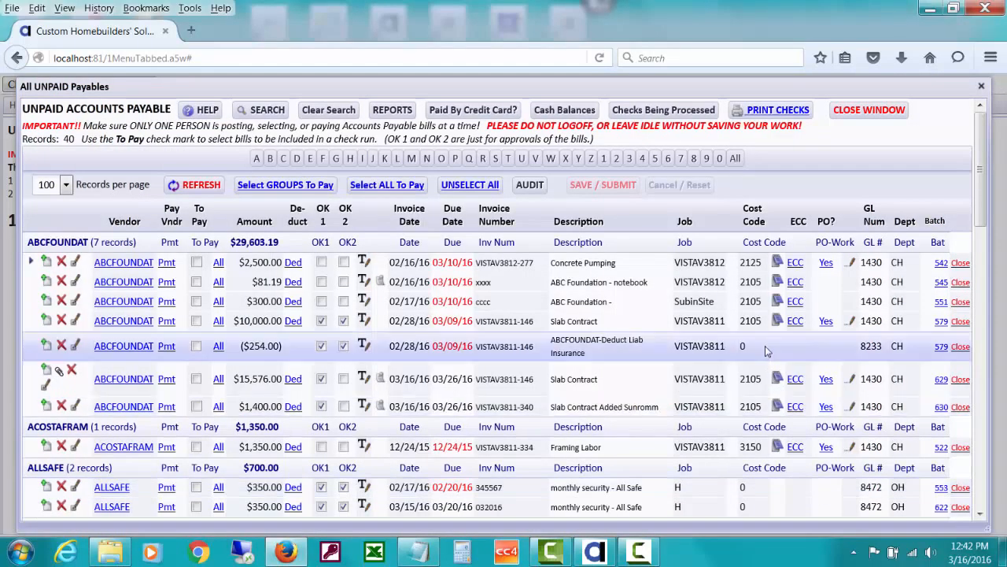
click(779, 262)
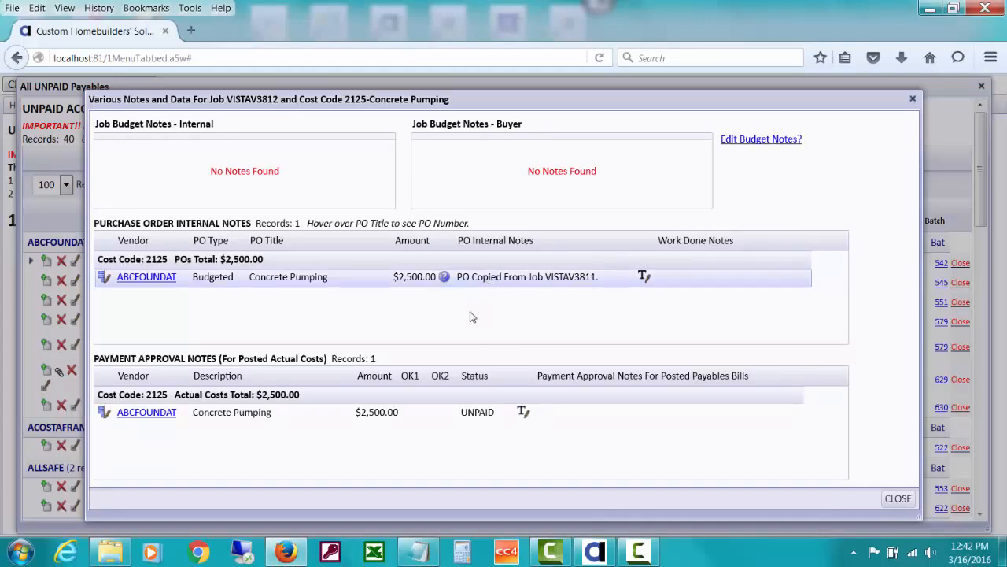
click(897, 498)
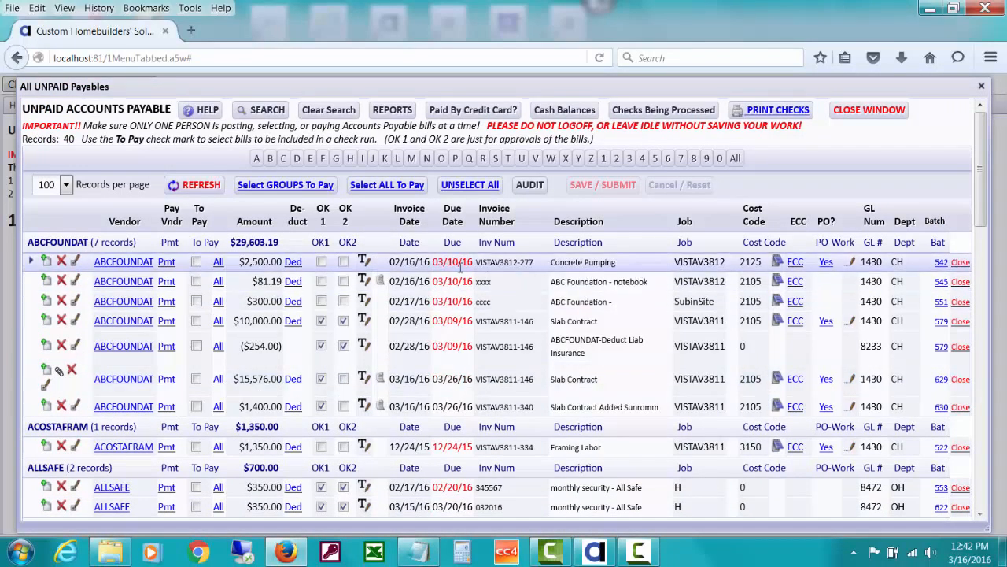
click(343, 262)
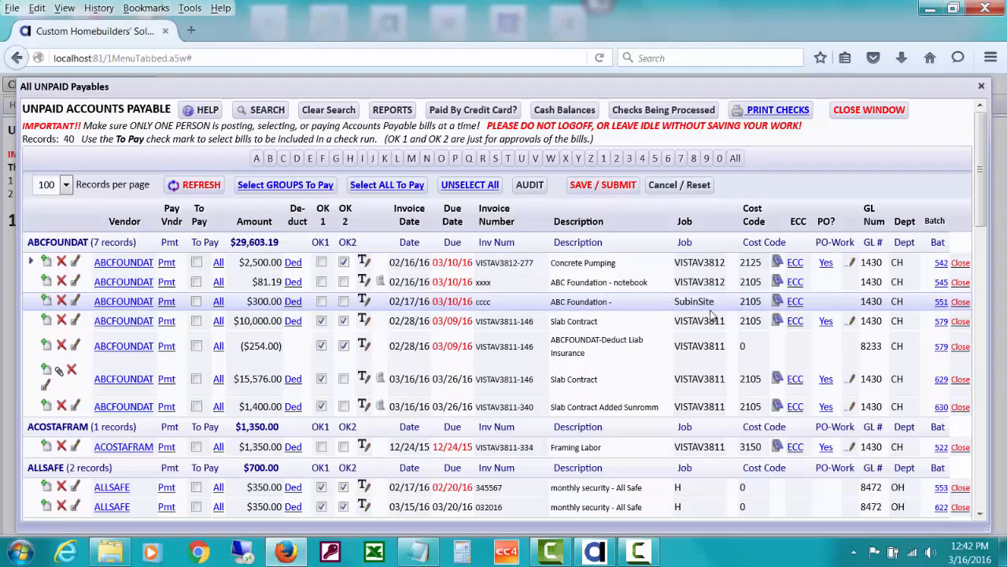
Step: Examine the Variance Cost Approval Report for ABCFOUNDAT's $300.00 bill on job SubinSite
click(794, 303)
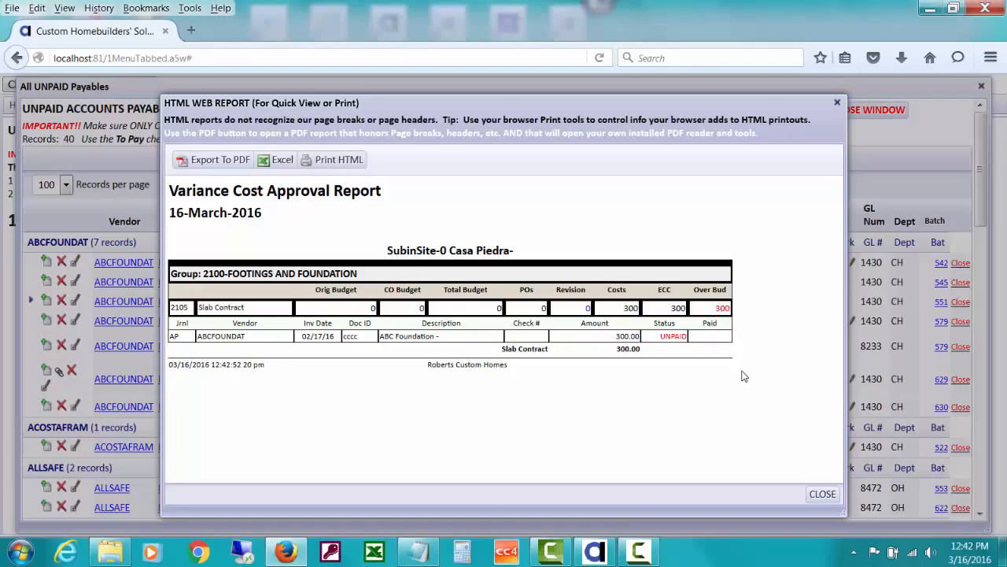
click(826, 494)
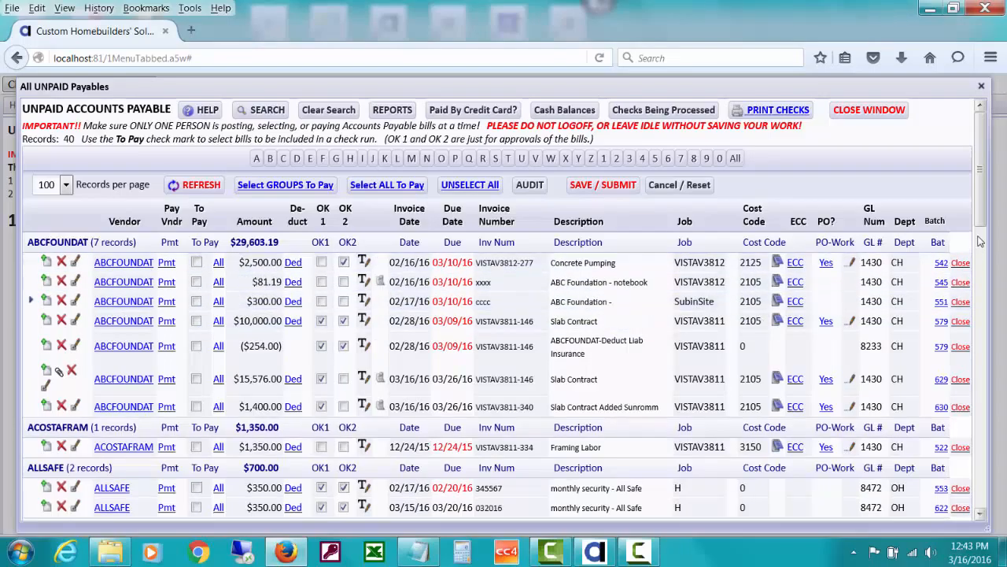
Step: Mark OK 2 on ABCFOUNDAT's $15,576.00 and $1,400.00 slab contract bills and on the DISCOVER6 credit card payment
drag(981, 216, 981, 241)
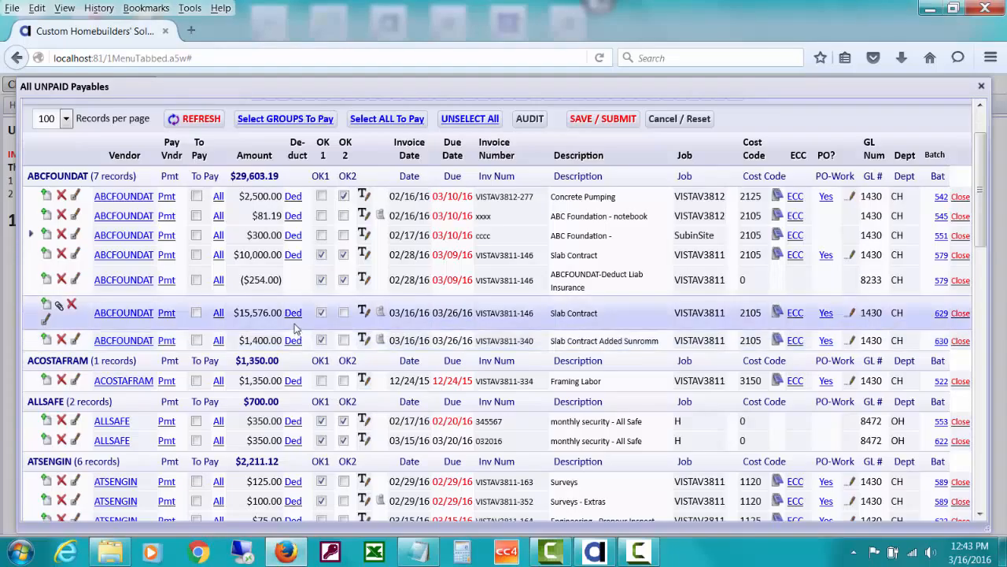
click(322, 312)
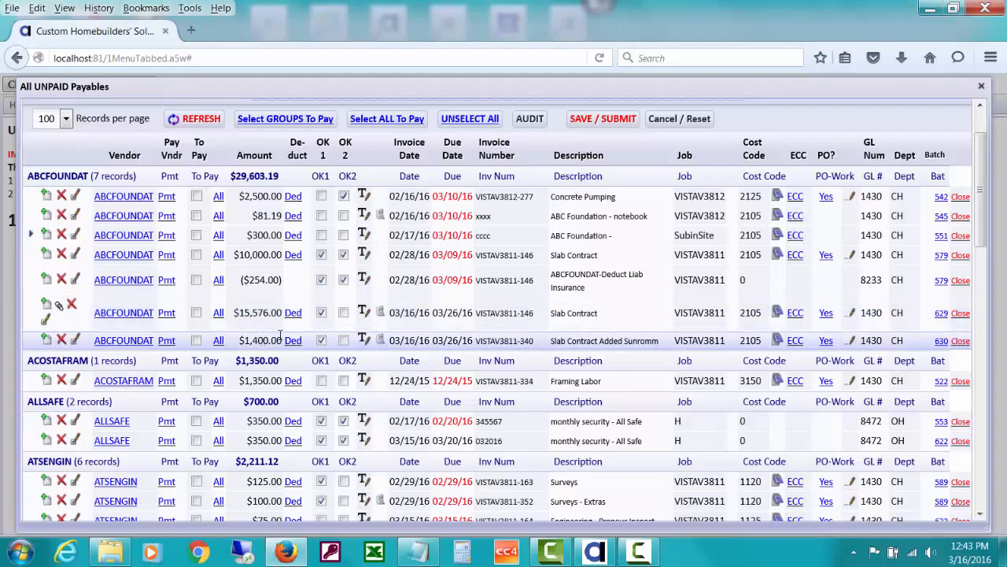
click(342, 314)
click(343, 341)
drag(984, 222, 980, 357)
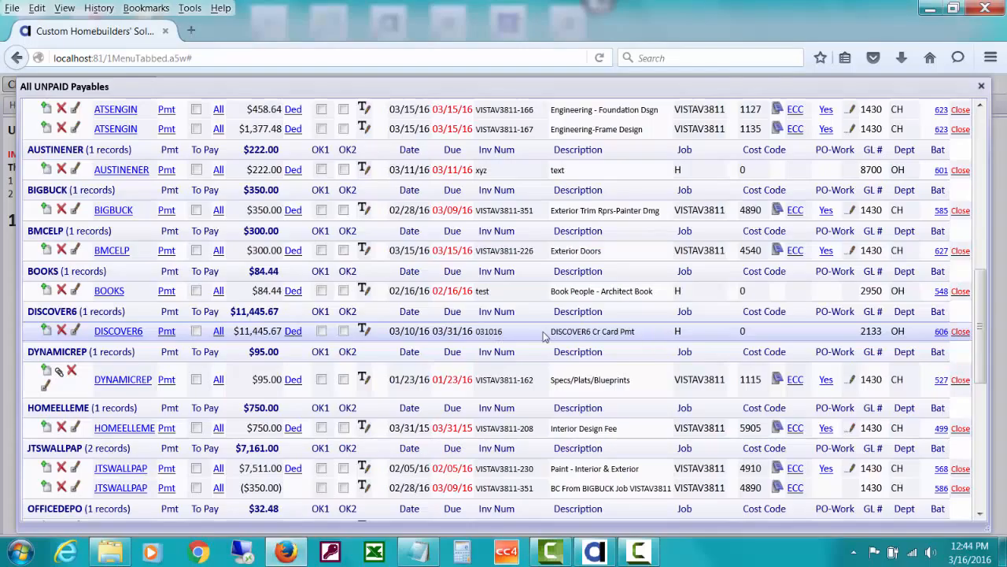
click(344, 331)
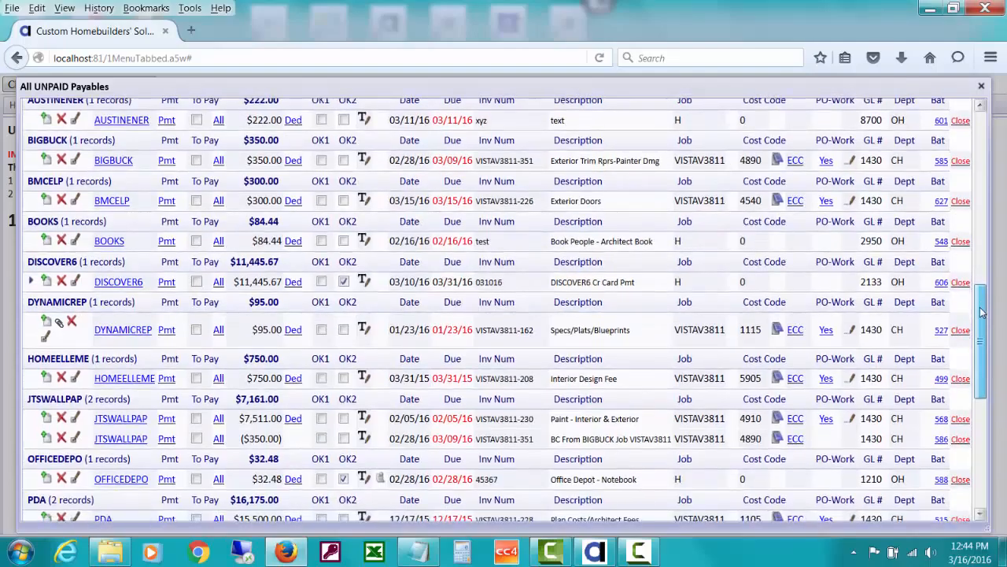
Step: Mark OK 2 on all nine PROBUILD records, including the deposit and discount deductions
drag(982, 305, 982, 351)
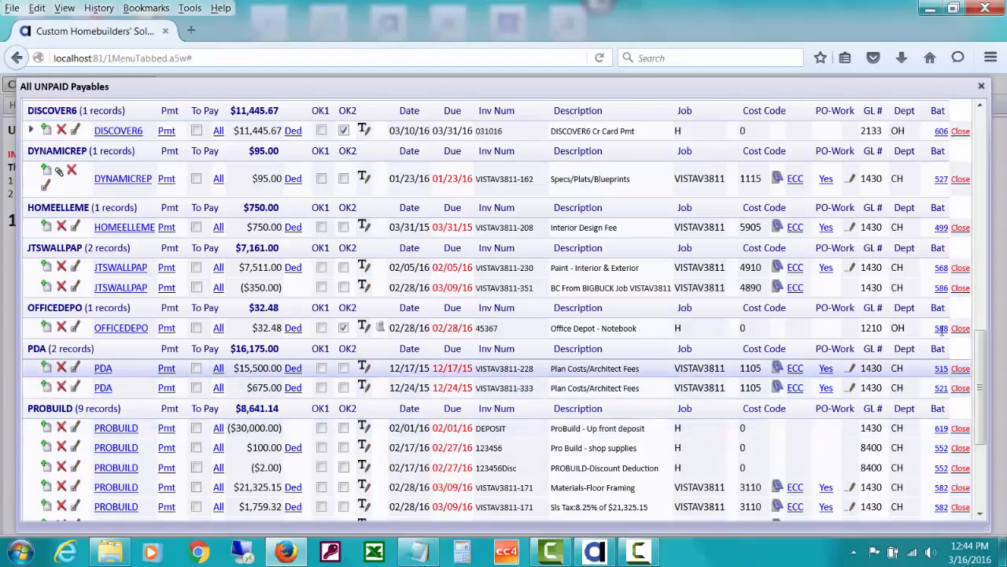
scroll(983, 390, down, 3)
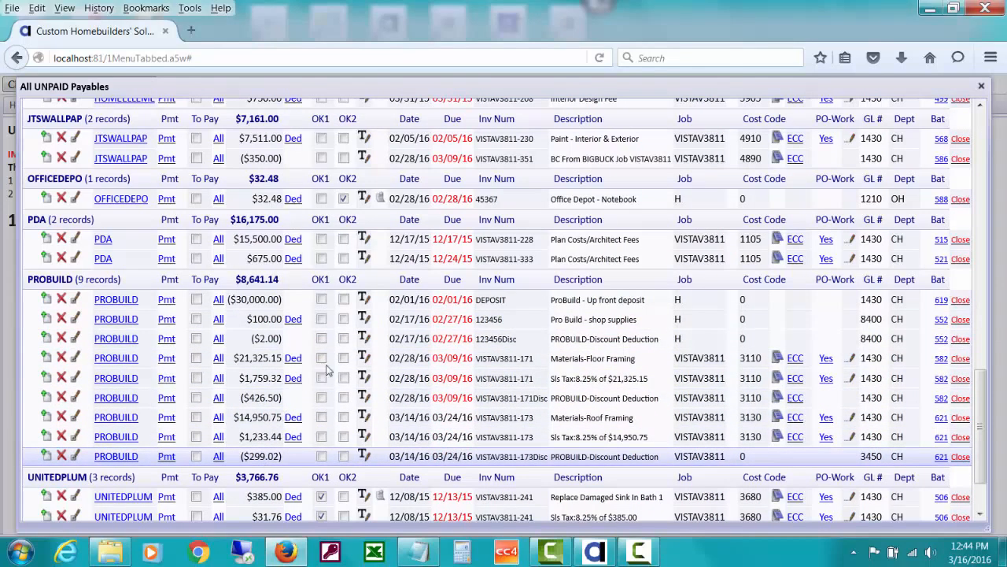
click(344, 300)
click(343, 319)
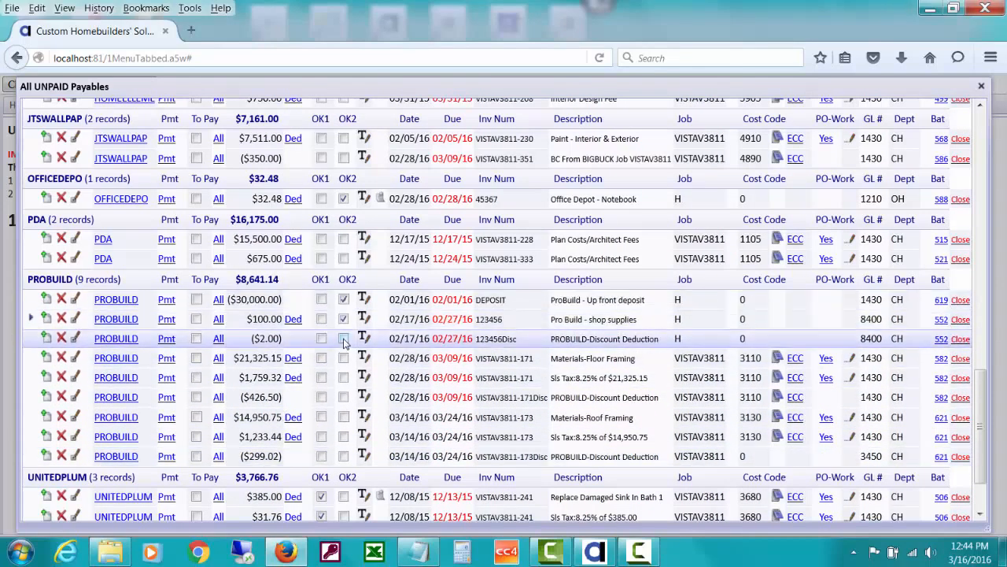
click(344, 339)
click(344, 358)
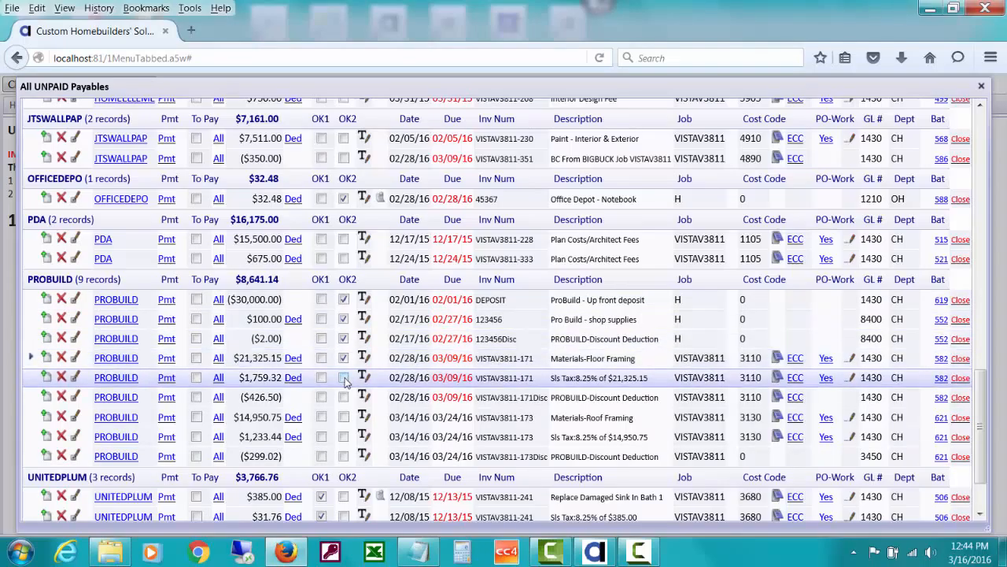
click(344, 378)
click(344, 397)
click(344, 417)
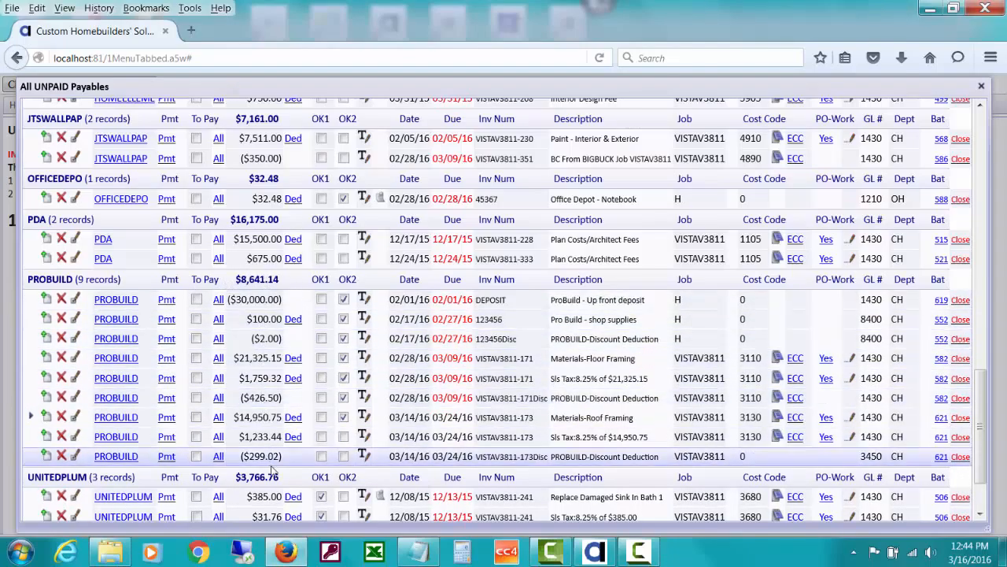
click(344, 436)
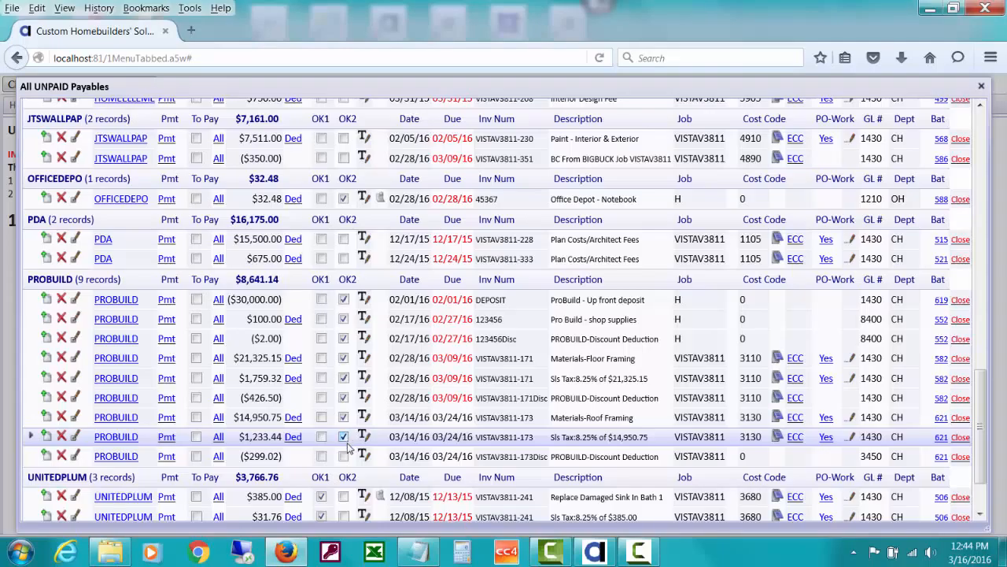
click(344, 456)
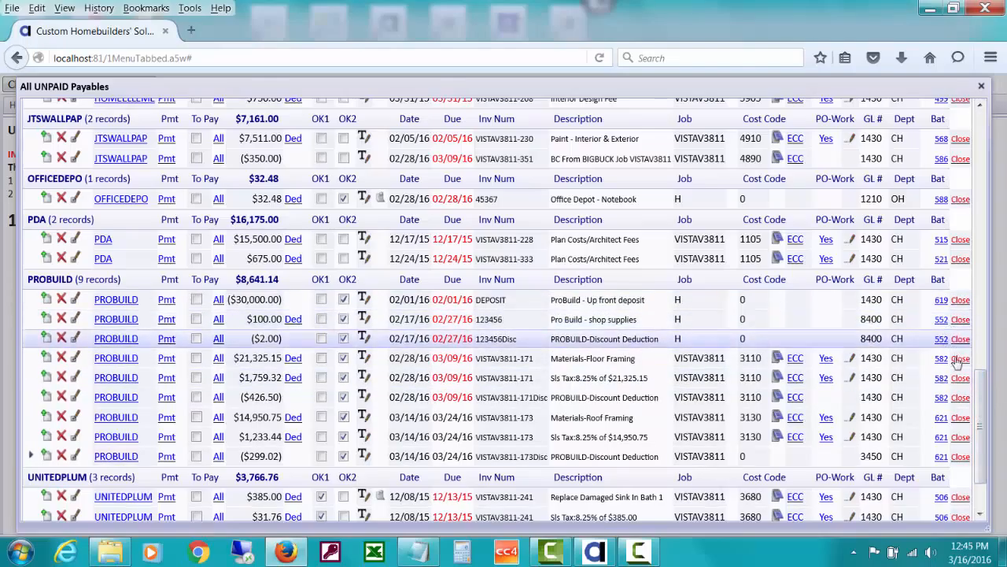
Step: Review the approval note stored on ABCFOUNDAT's $81.19 notebook bill
click(982, 209)
drag(981, 209, 975, 105)
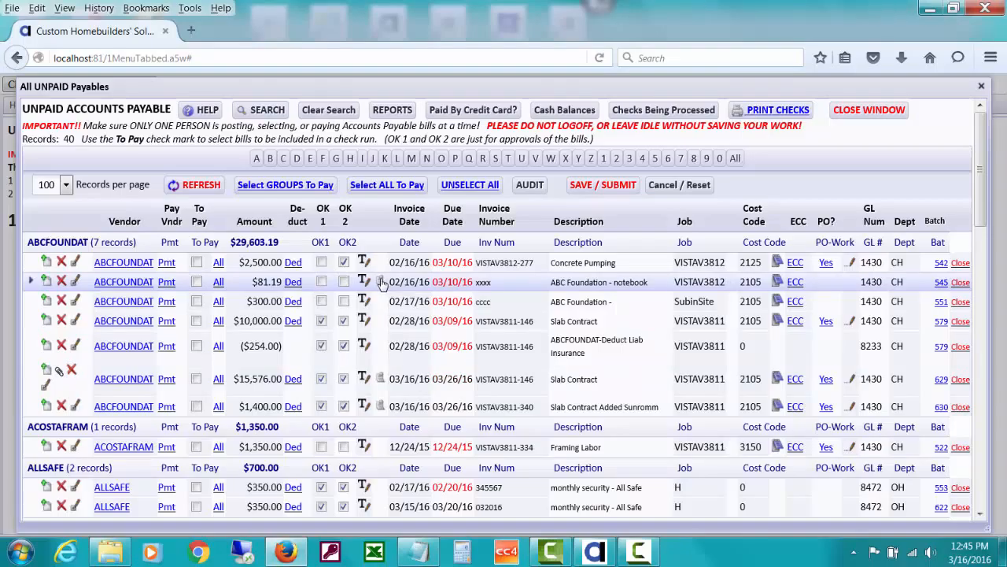
click(380, 282)
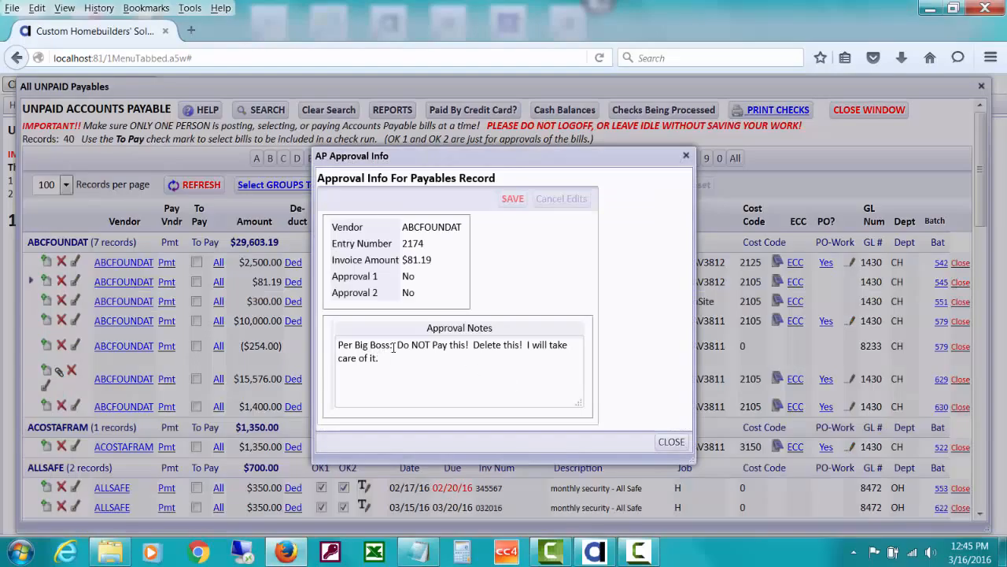
click(672, 441)
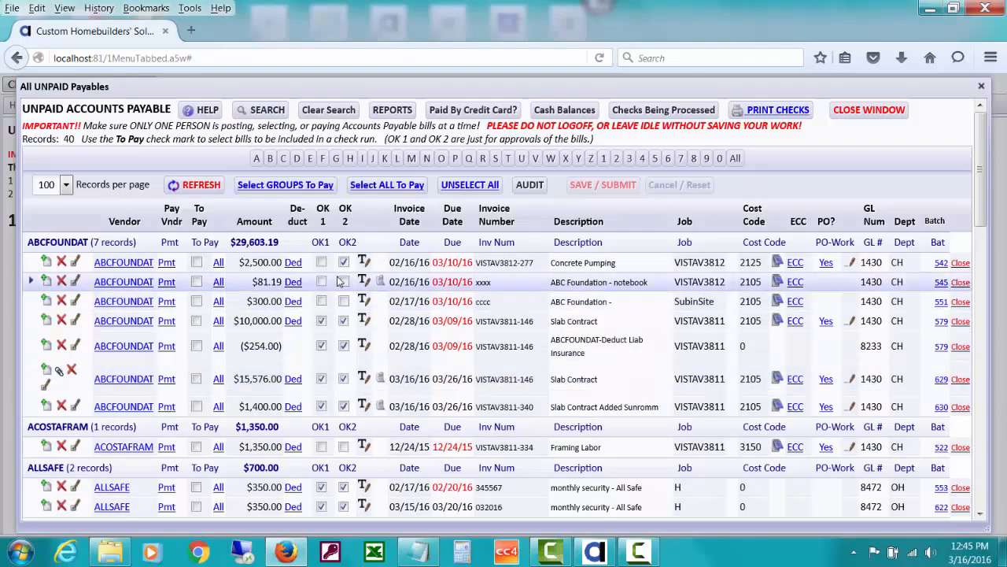
Step: Select to pay the group of bills due through 03/31/2016 with Approval 2 from Yes to Yes, and check the resulting To Pay marks
click(270, 186)
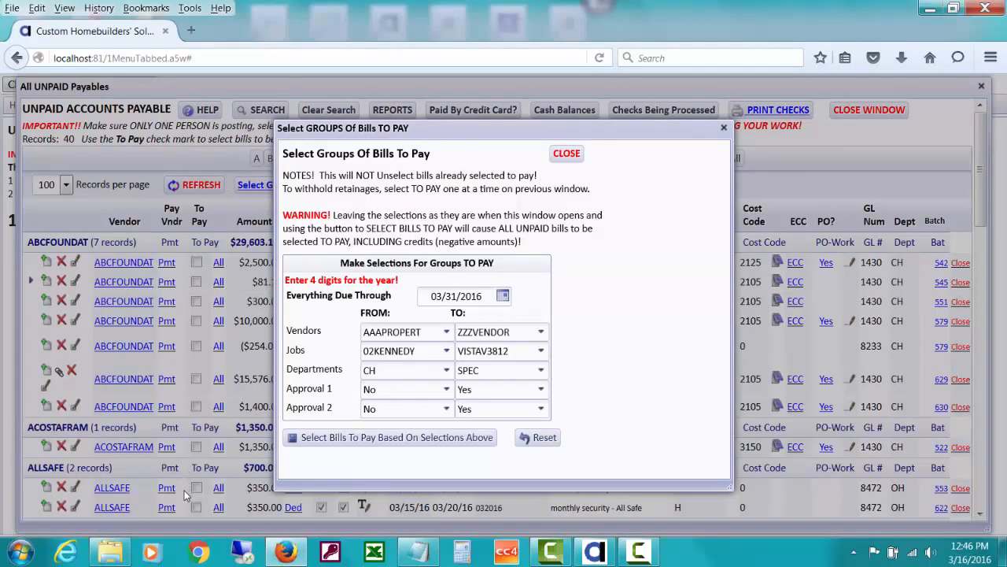
click(446, 414)
click(373, 446)
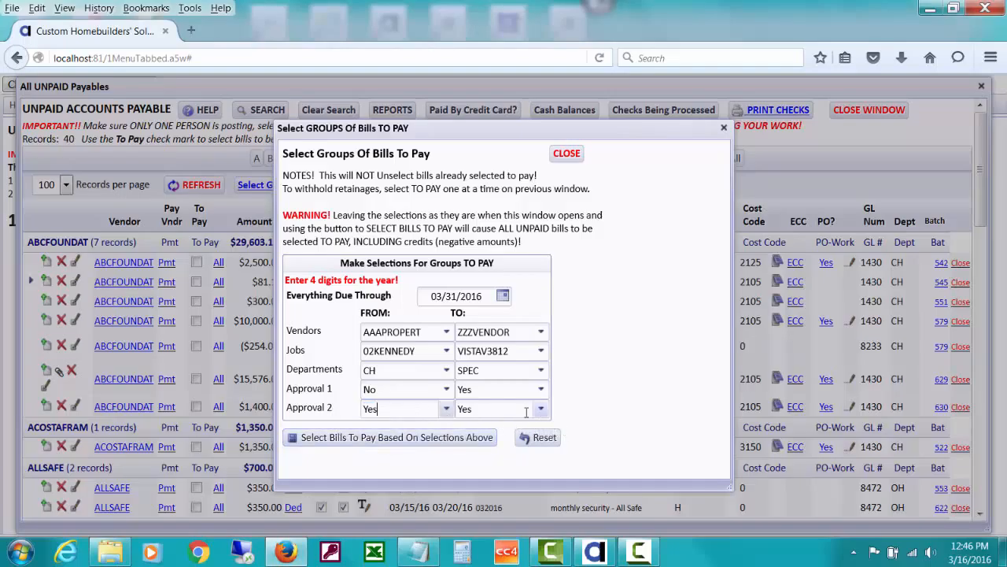
click(473, 445)
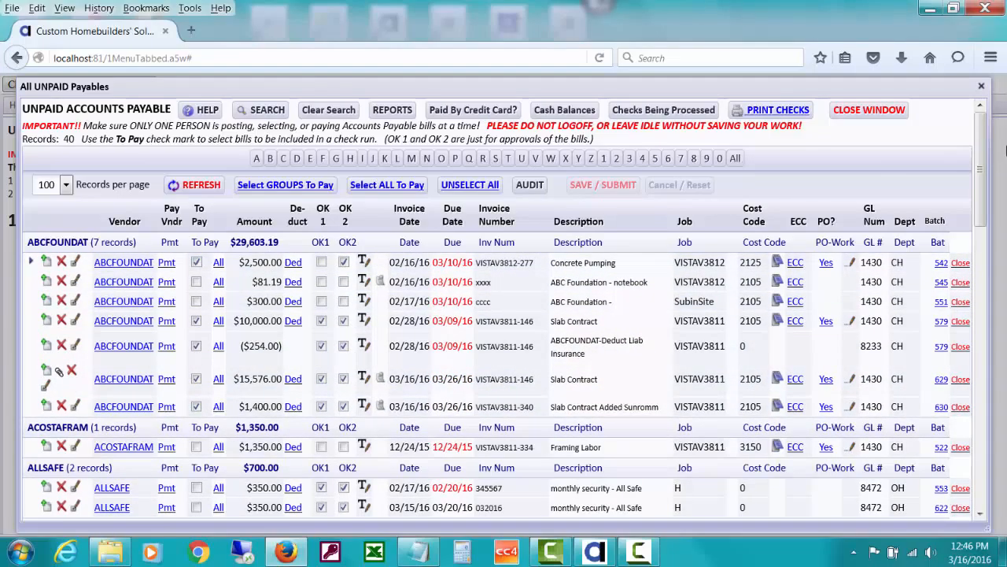
drag(987, 140, 981, 277)
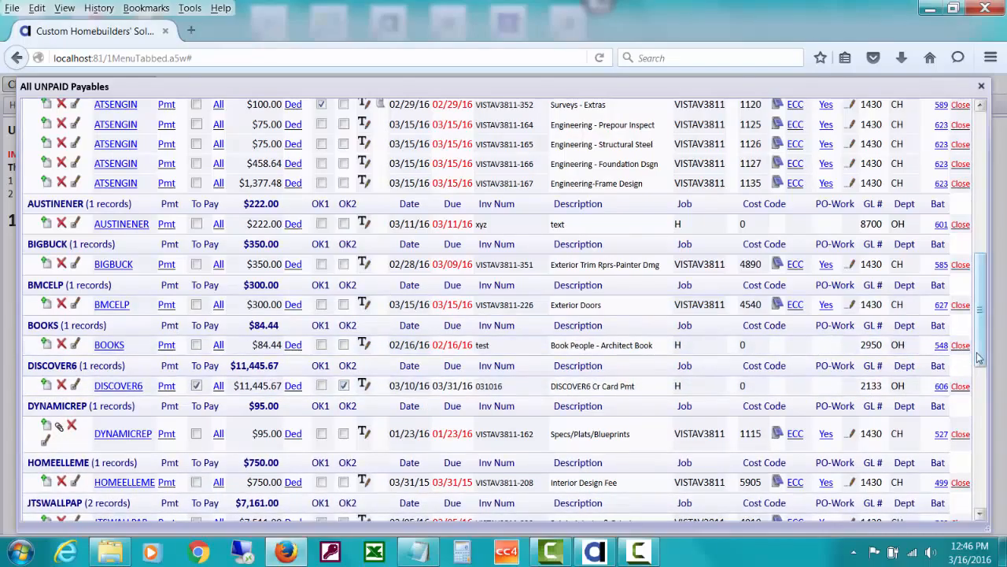
drag(981, 358, 981, 182)
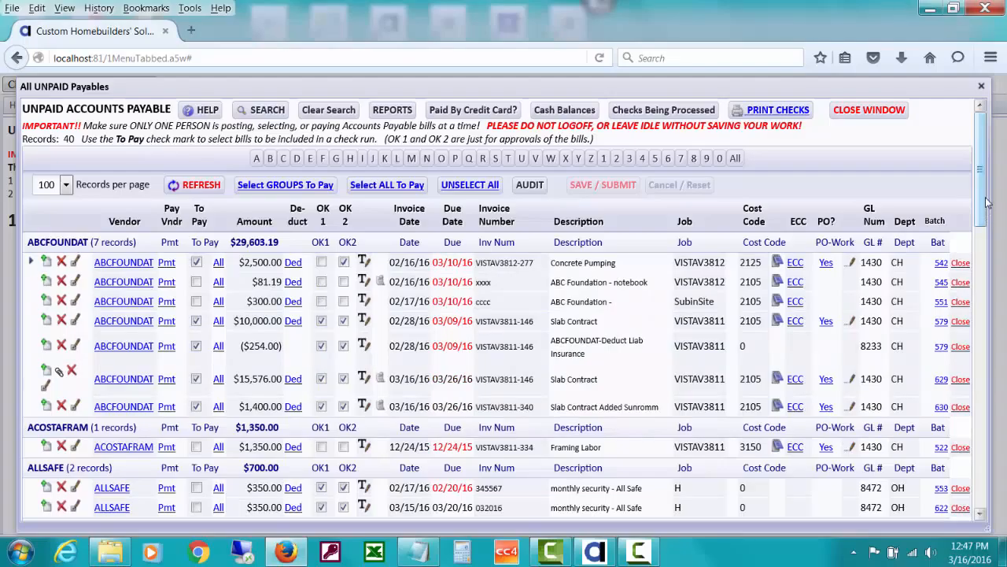
Step: Review the budget, purchase order and payment approval notes for the job and cost code of ABCFOUNDAT's $15,576.00 slab contract bill
scroll(987, 219, down, 3)
scroll(987, 219, down, 5)
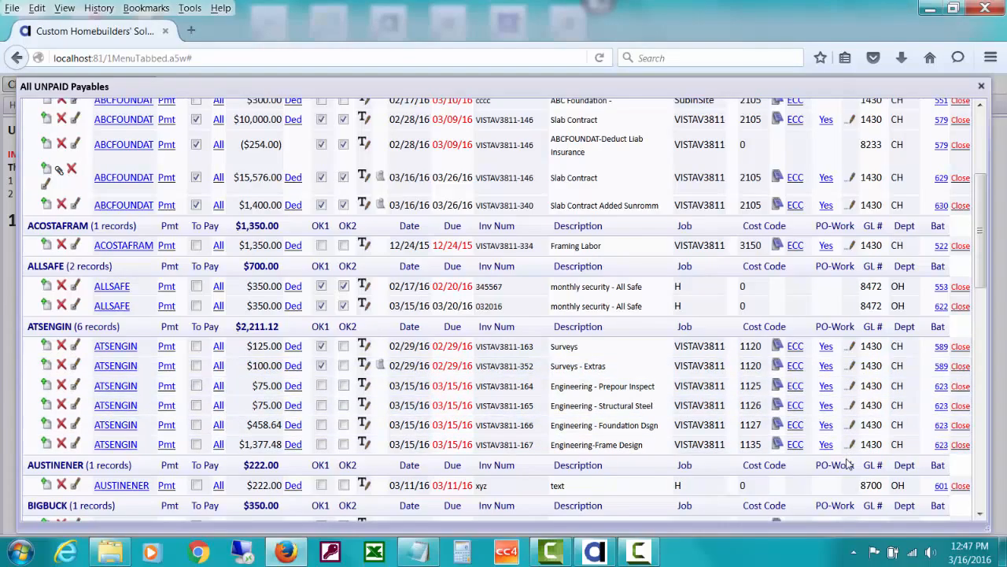
drag(986, 274, 984, 219)
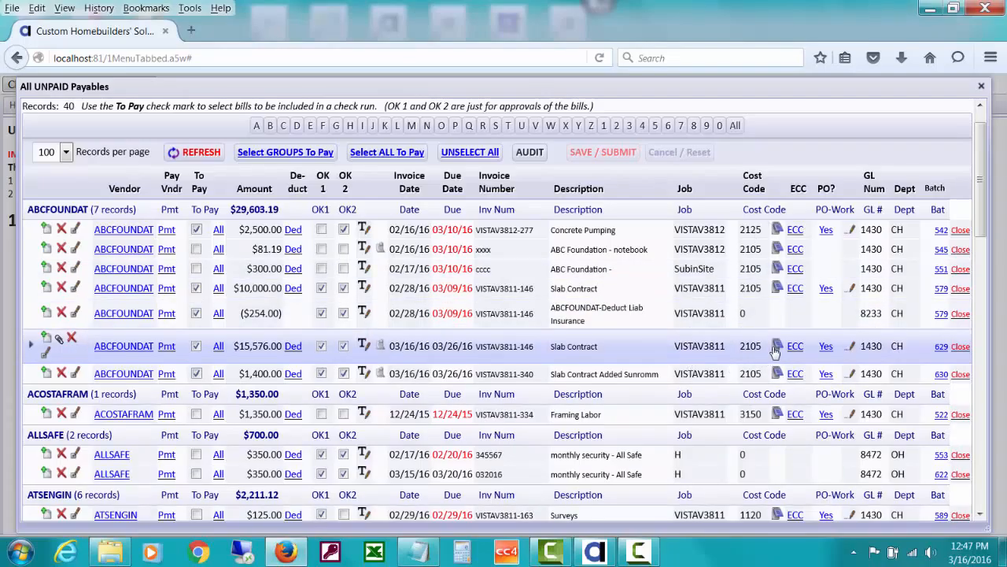
click(776, 350)
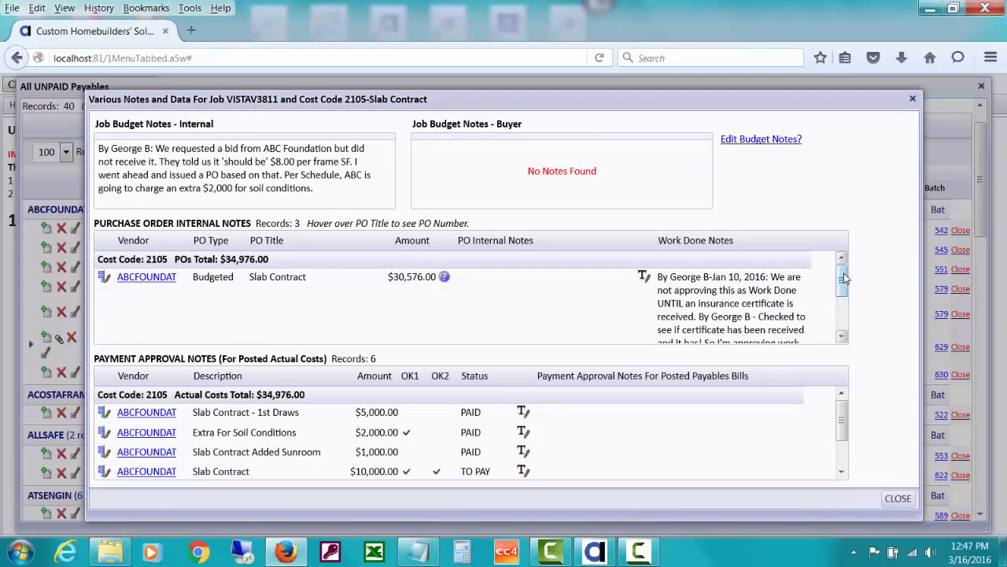
scroll(844, 278, down, 3)
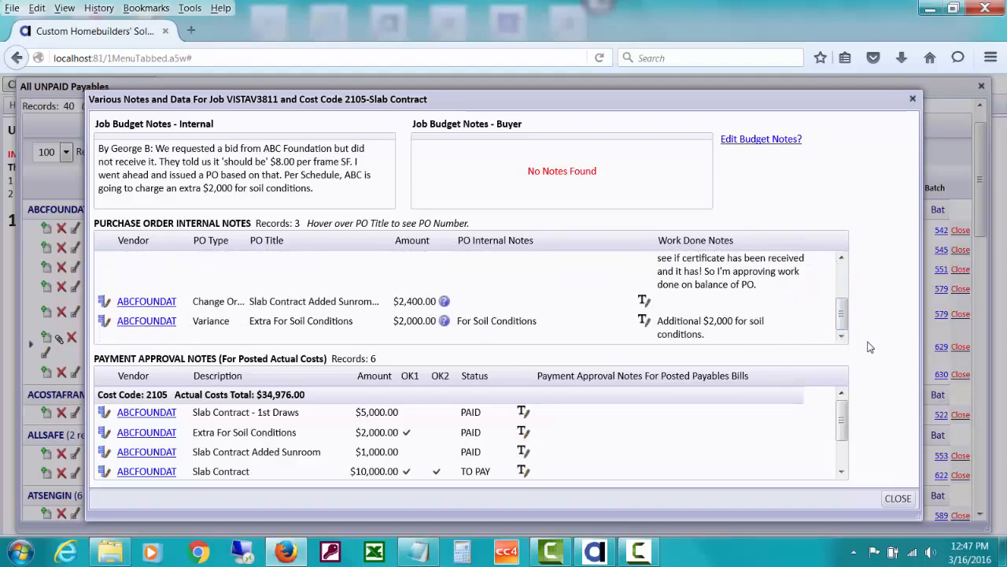
drag(843, 413, 843, 462)
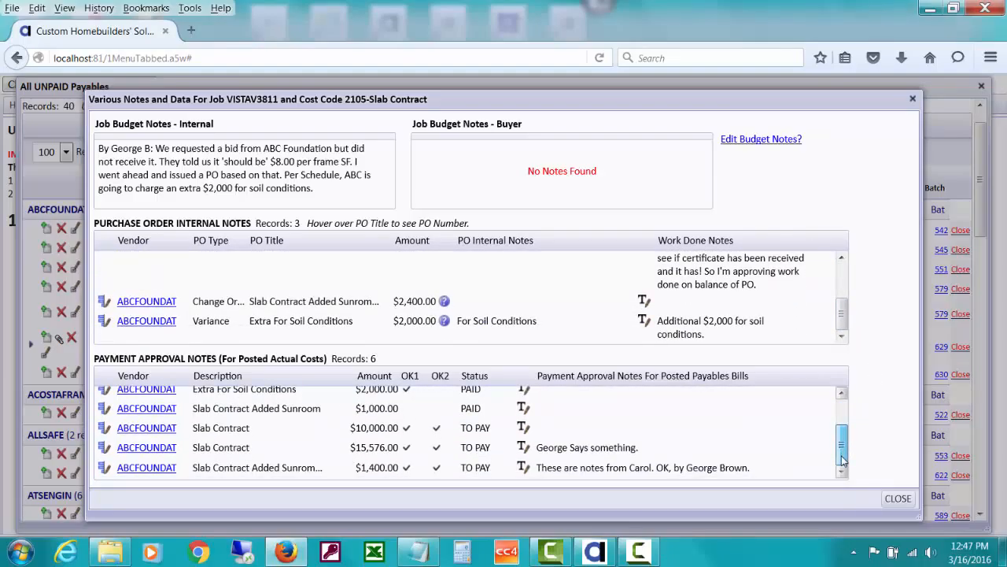
click(902, 499)
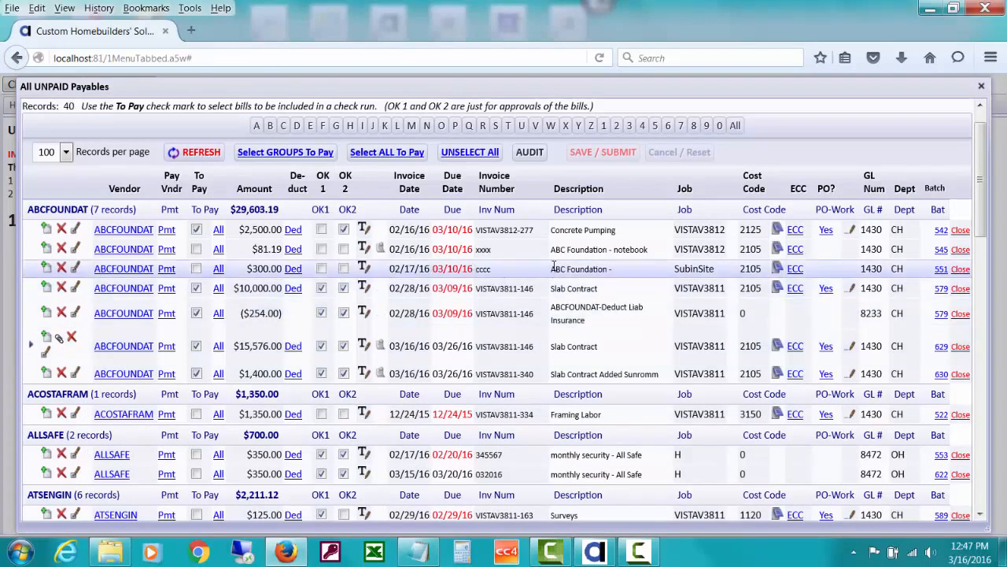
Step: Check the job and cost code notes behind ABCFOUNDAT's $81.19 notebook bill, and return to the unpaid bills list
click(777, 249)
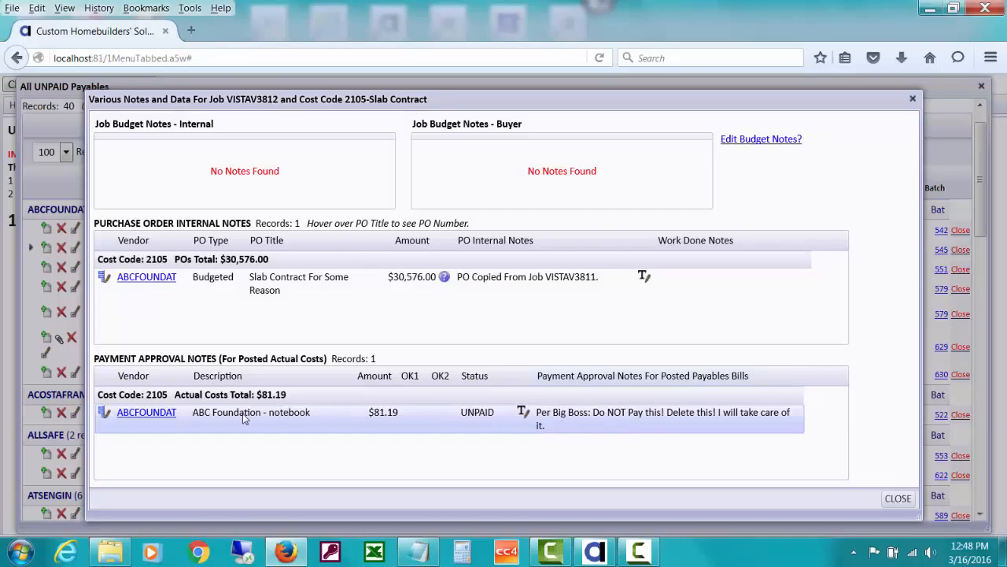
click(898, 500)
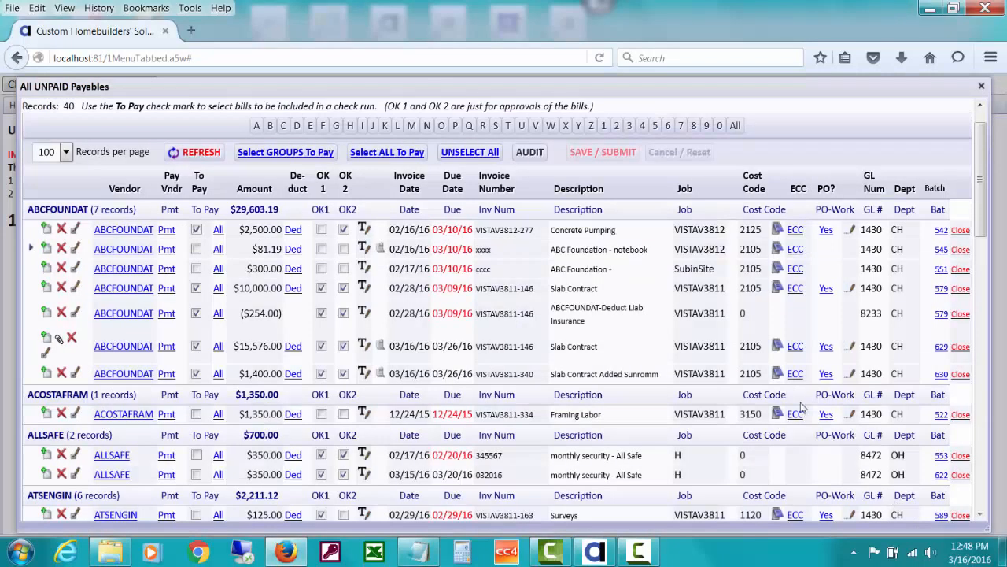